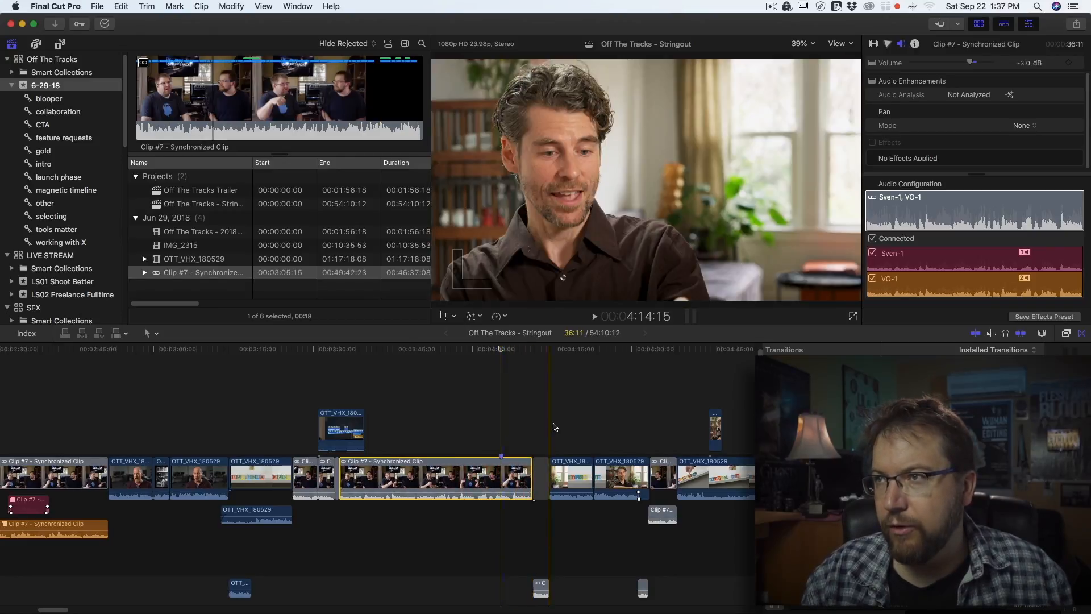
# Play back the timeline and split the selected synchronized clip at about 4:00:14 with the Blade tool
pyautogui.press('space')
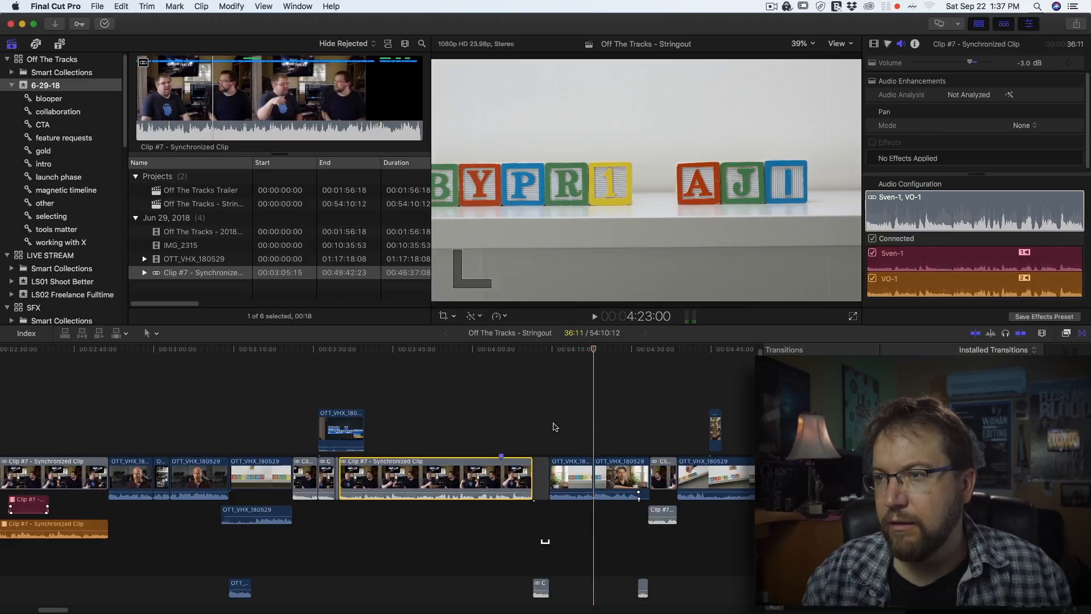
pyautogui.press('space')
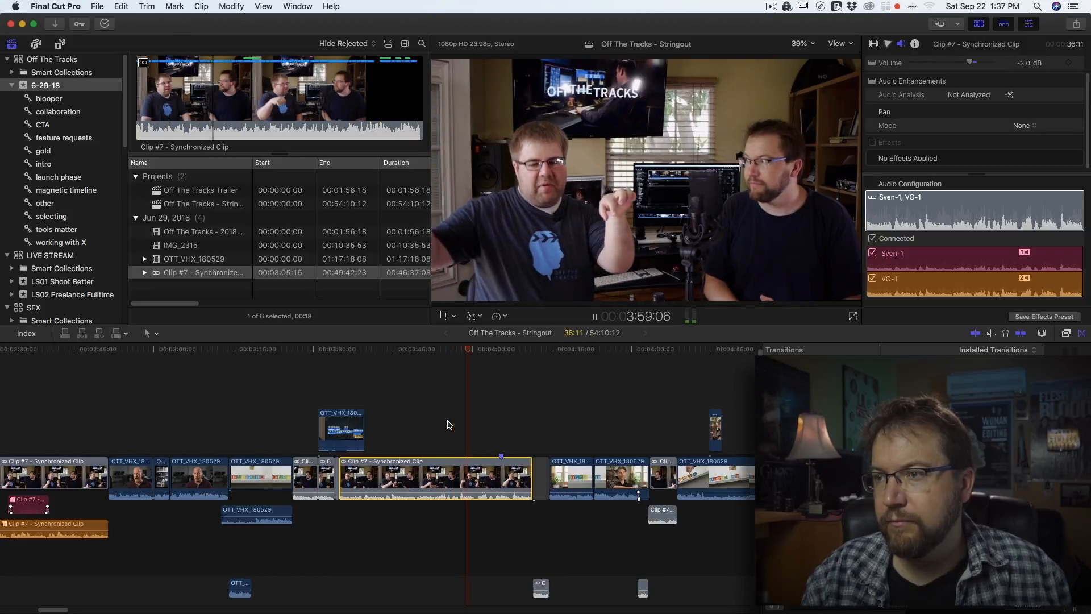
pyautogui.press('space')
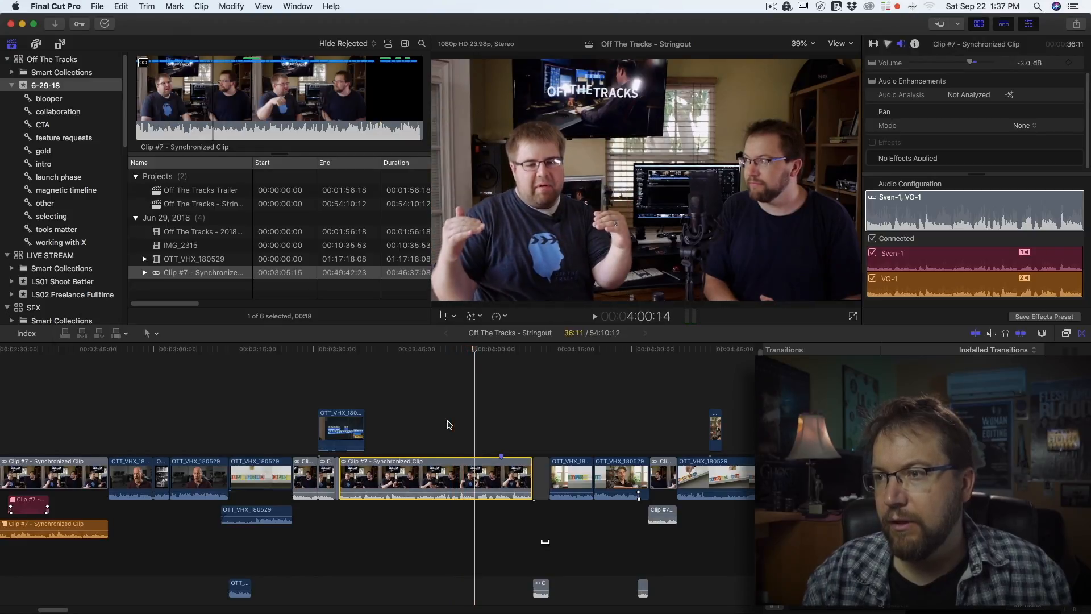
pyautogui.press('b')
pyautogui.click(477, 481)
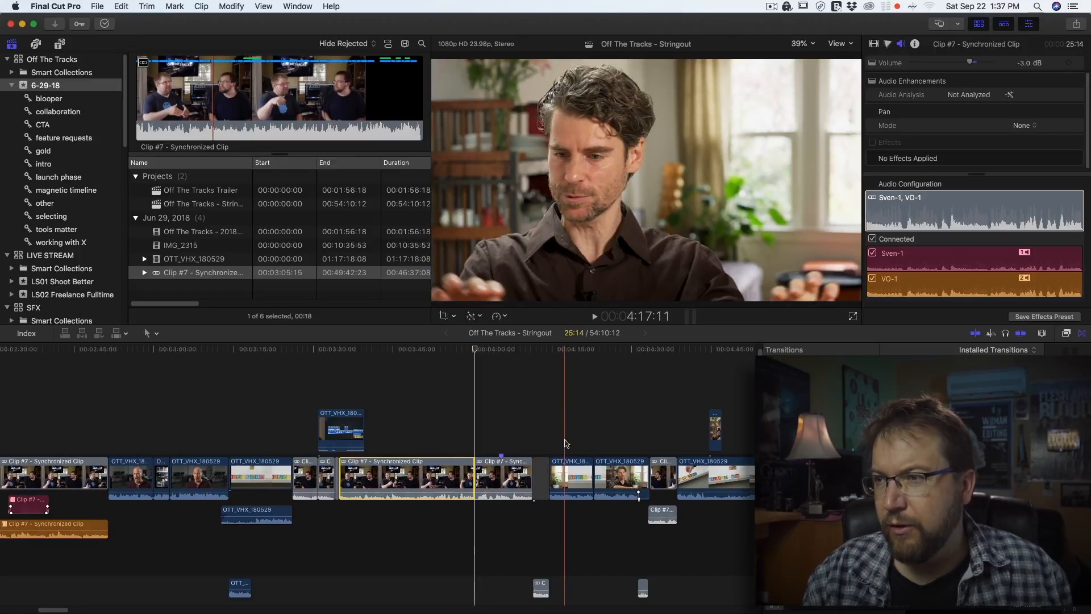
# Select the two OTT_VHX_180529 clips and move them ahead of the second part of the split synchronized clip
pyautogui.moveTo(566, 440); pyautogui.dragTo(618, 500)
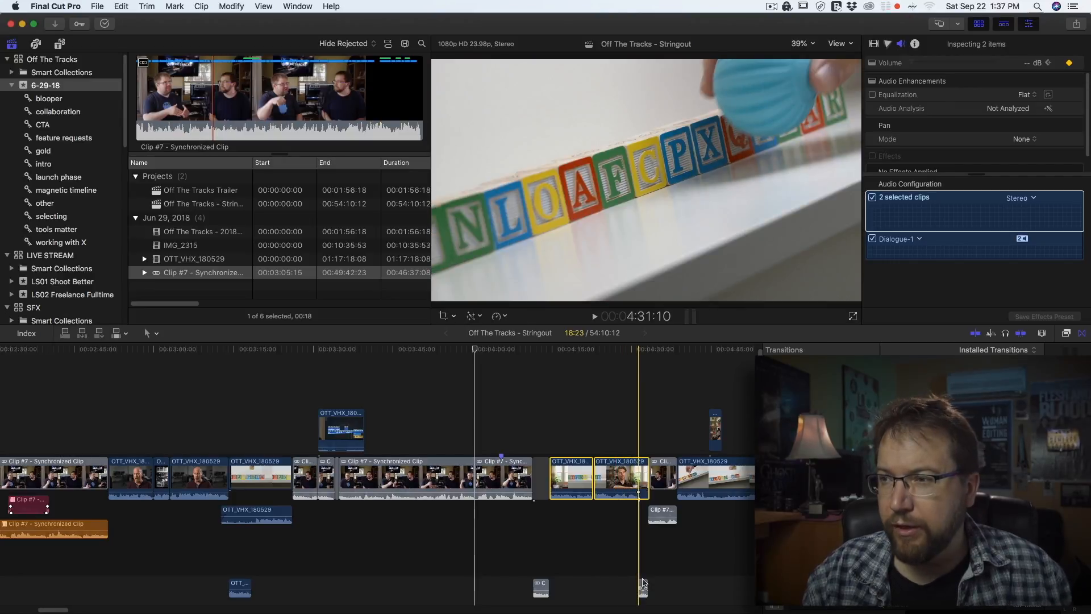
pyautogui.moveTo(580, 476); pyautogui.dragTo(507, 482)
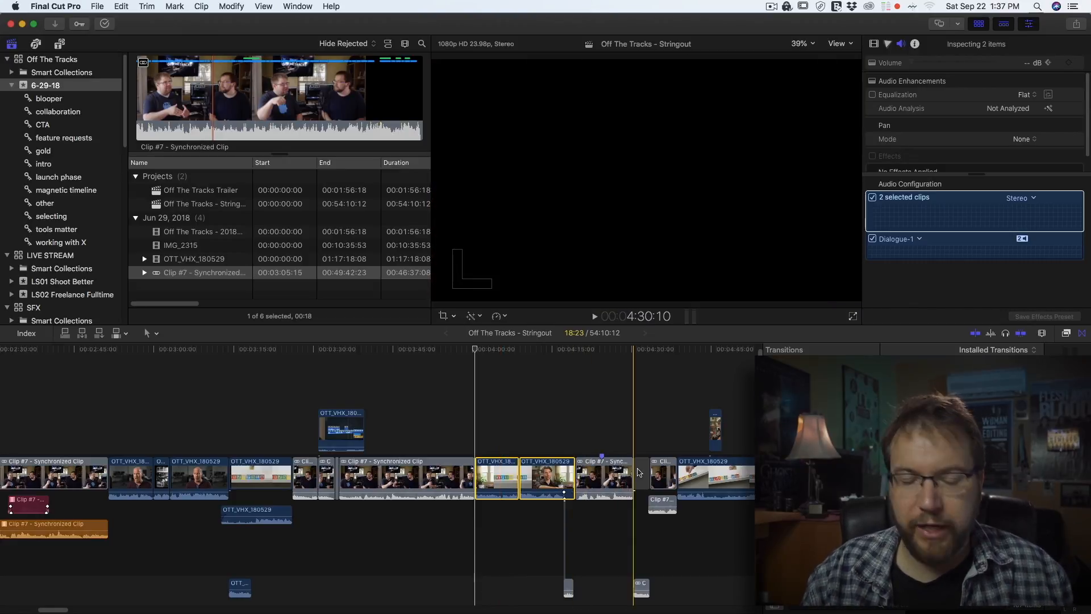
pyautogui.press('super+z')
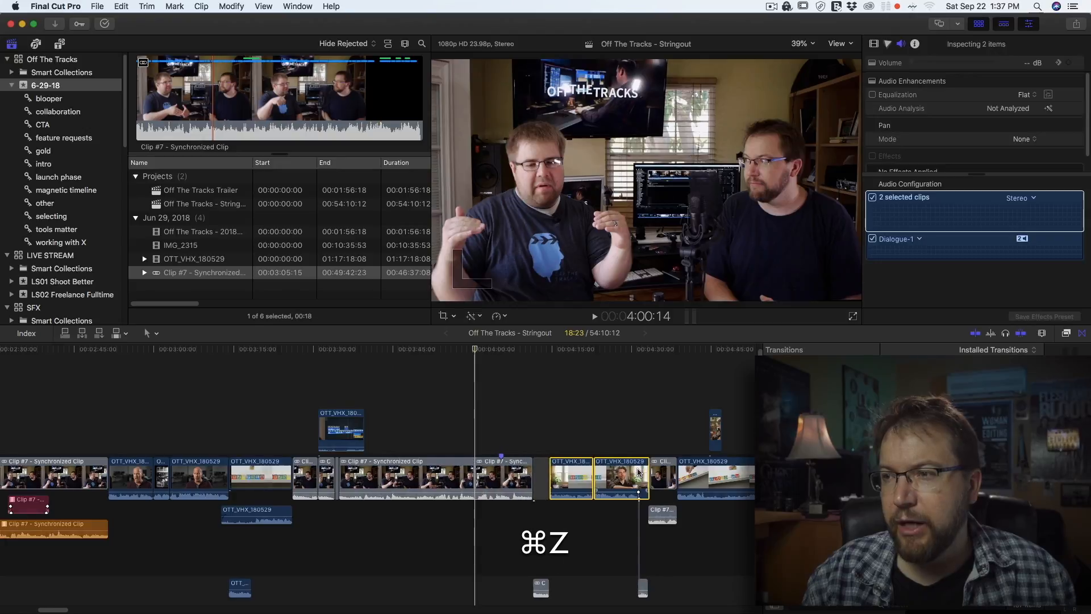
pyautogui.moveTo(635, 471); pyautogui.dragTo(467, 476)
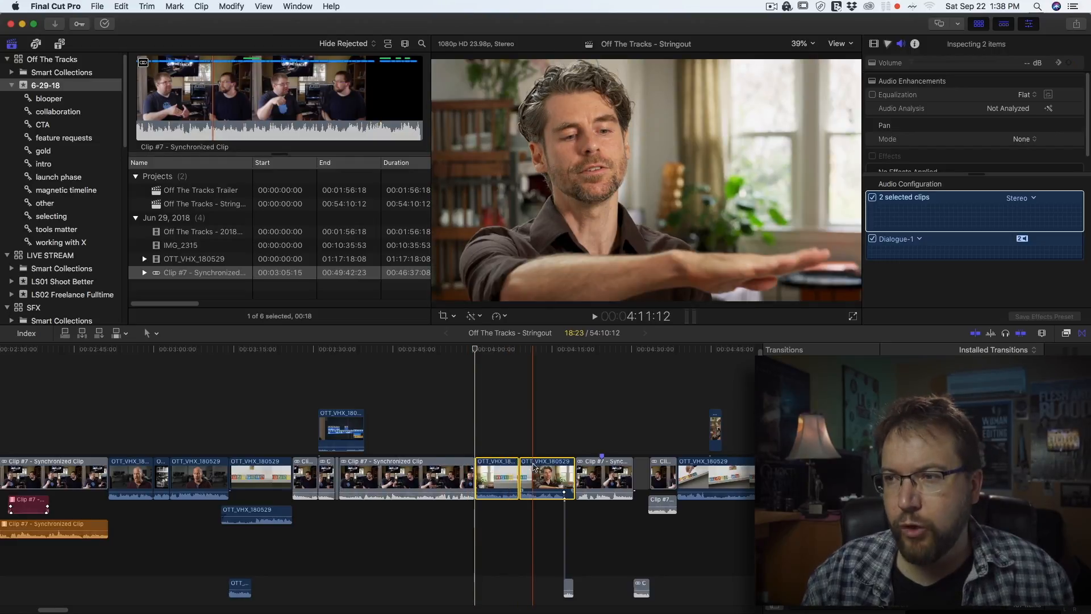
pyautogui.press('super+z')
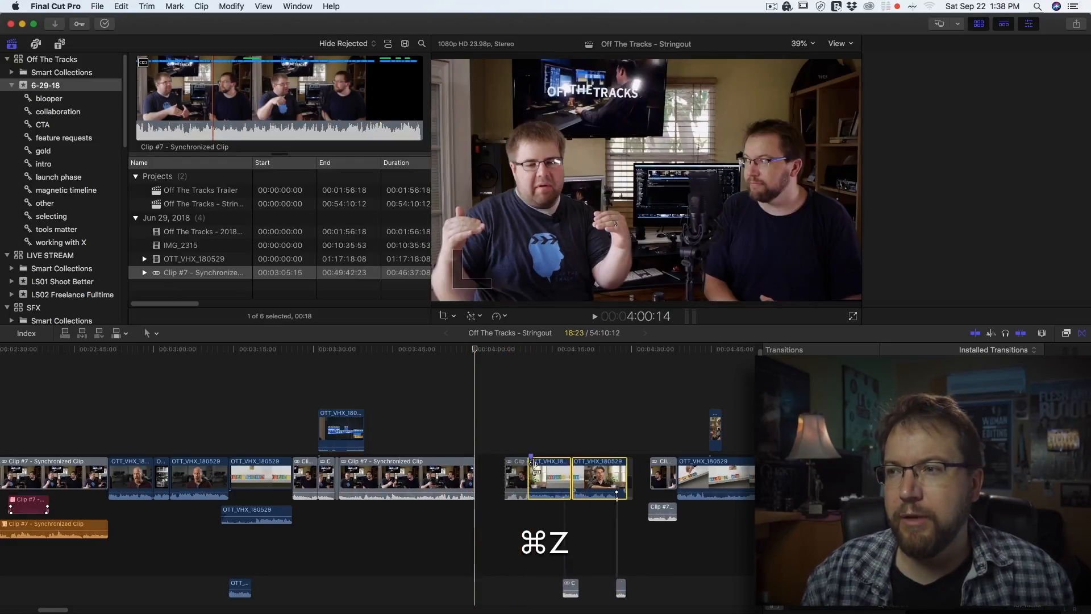
pyautogui.moveTo(573, 481); pyautogui.dragTo(497, 484)
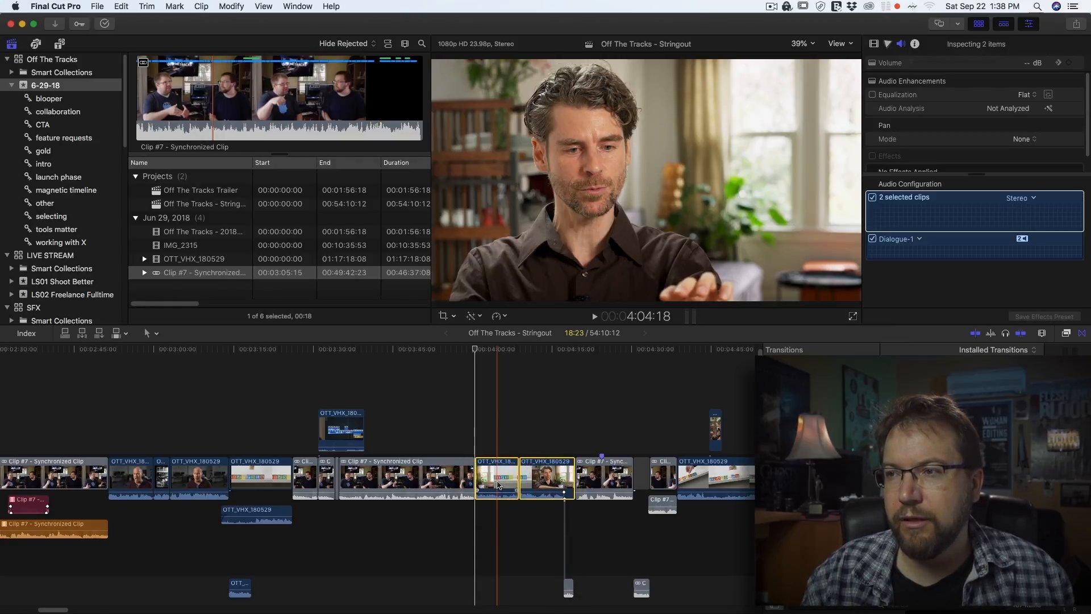
pyautogui.press('super+z')
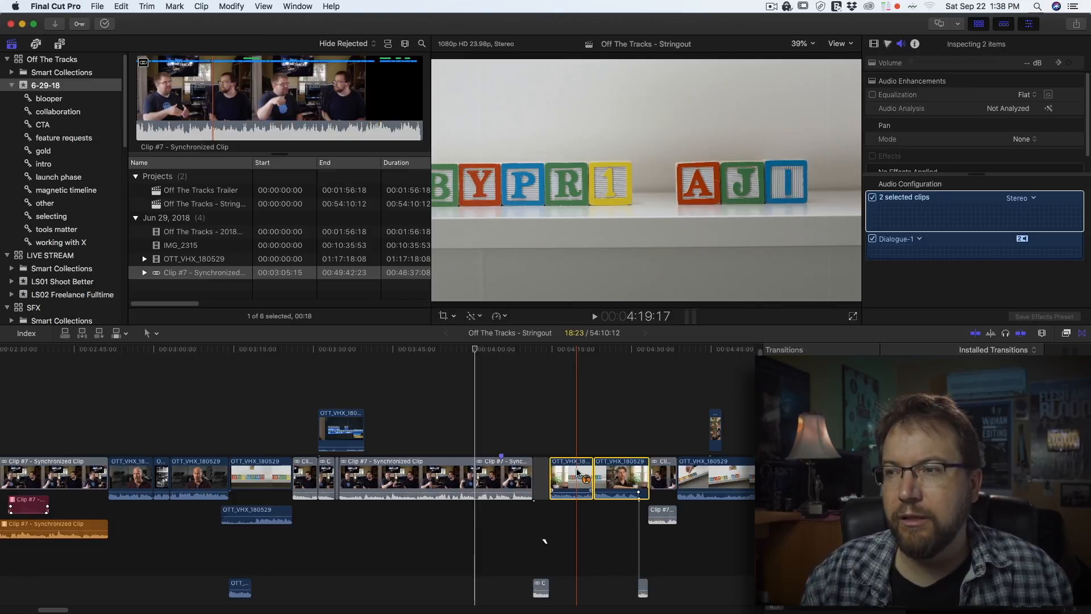
pyautogui.moveTo(578, 472); pyautogui.dragTo(503, 479)
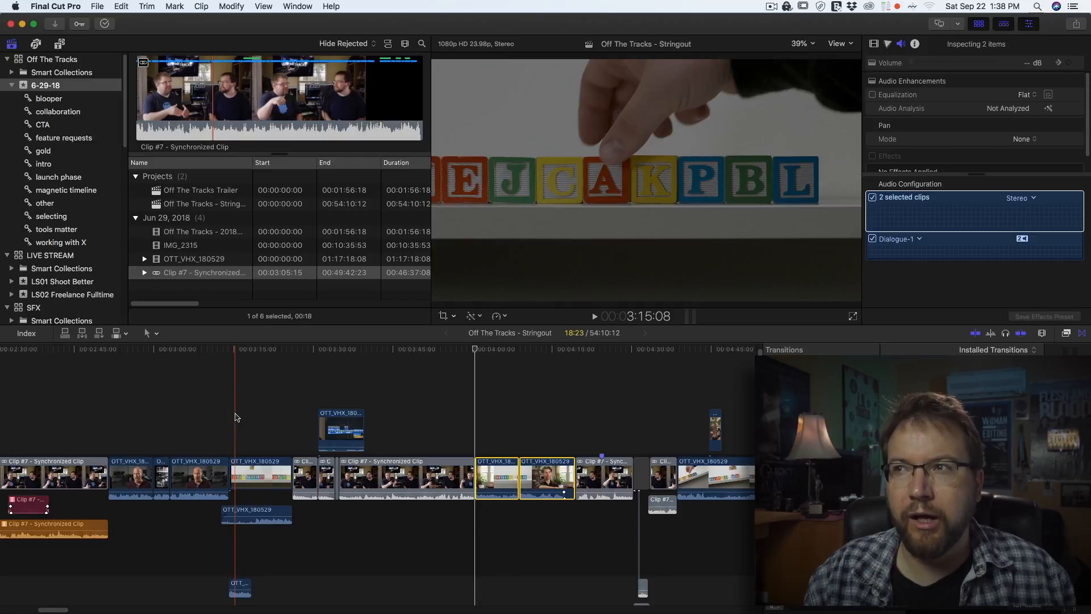
# Play back the rearranged section of the timeline to review the new clip order
pyautogui.press('space')
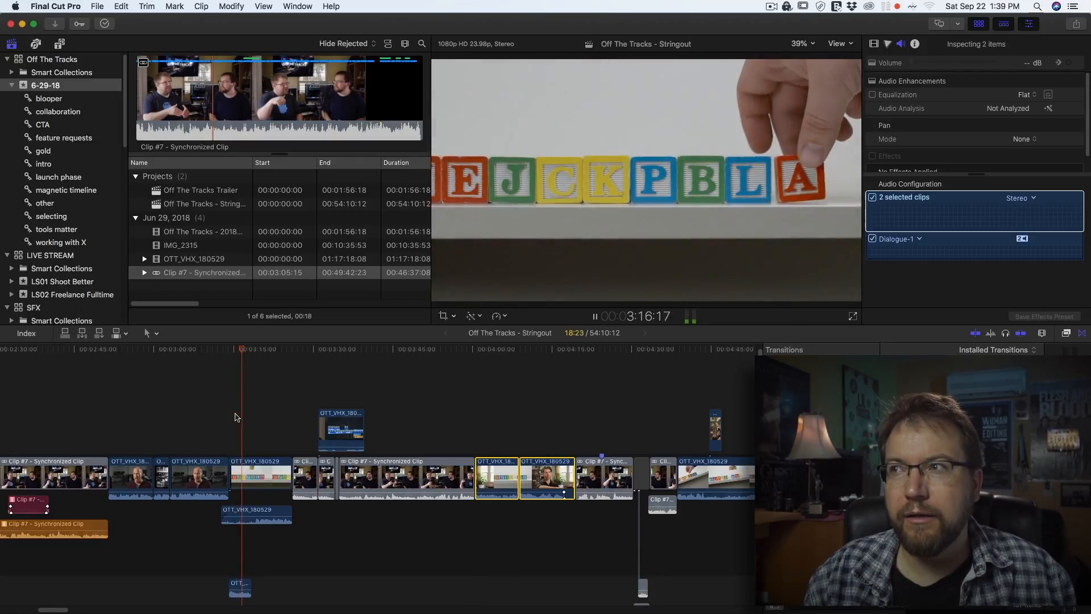
pyautogui.press('space')
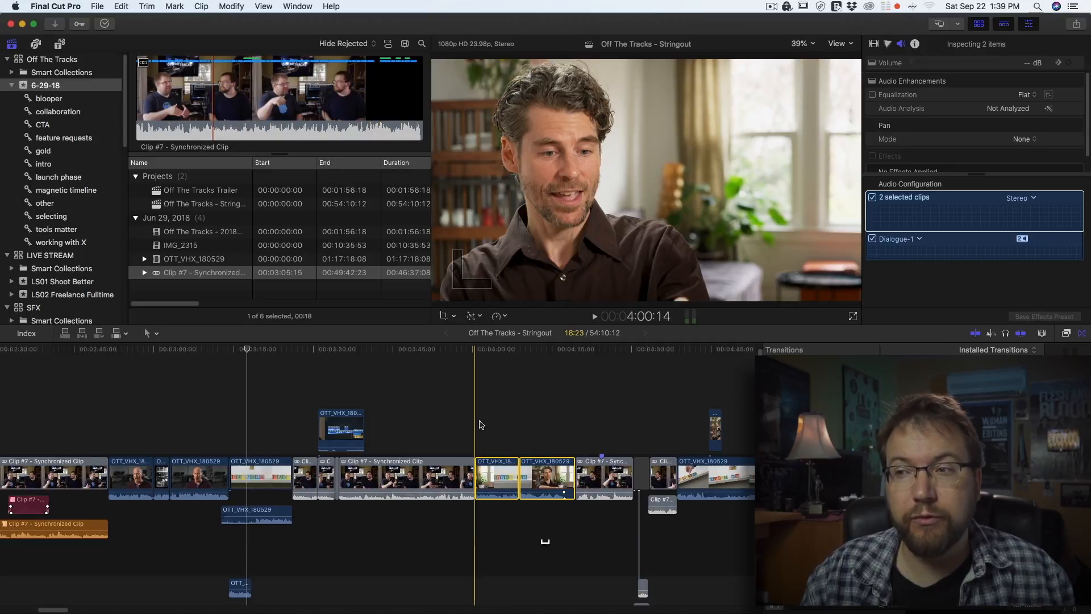
pyautogui.press('space')
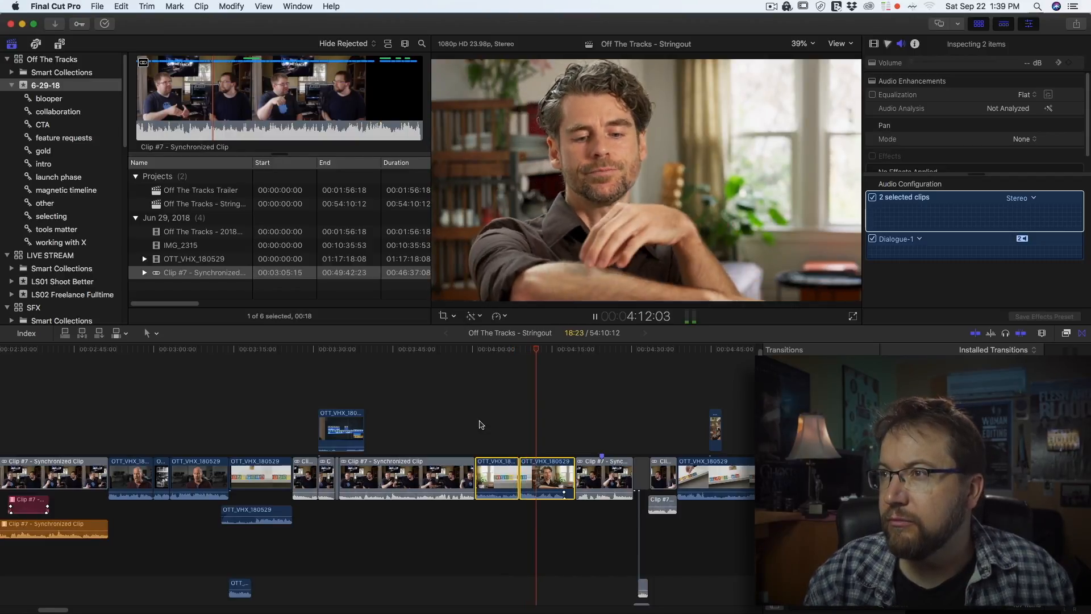
pyautogui.press('space')
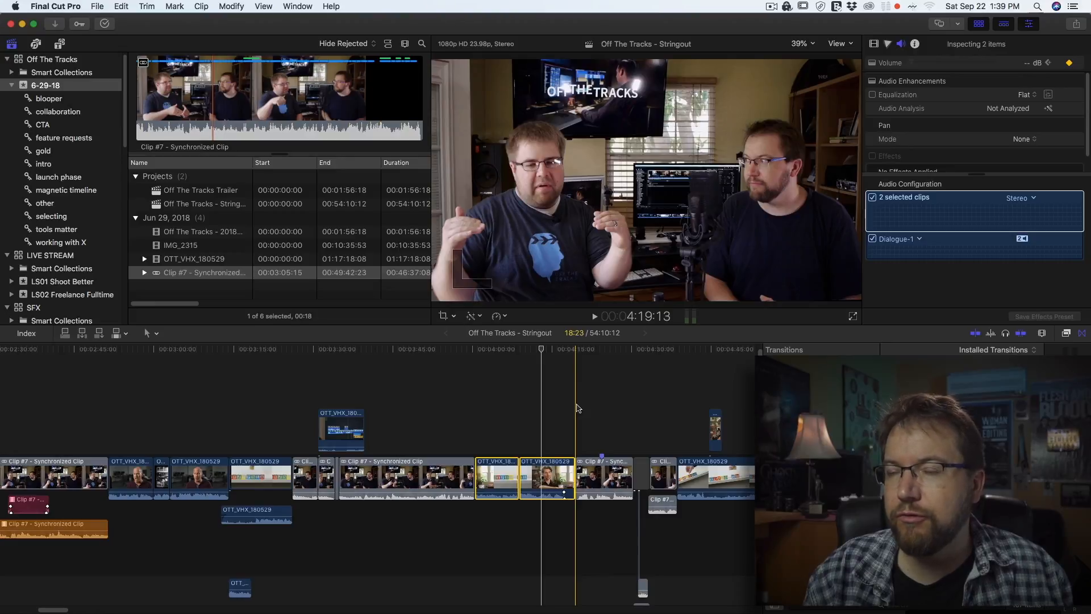
pyautogui.press('space')
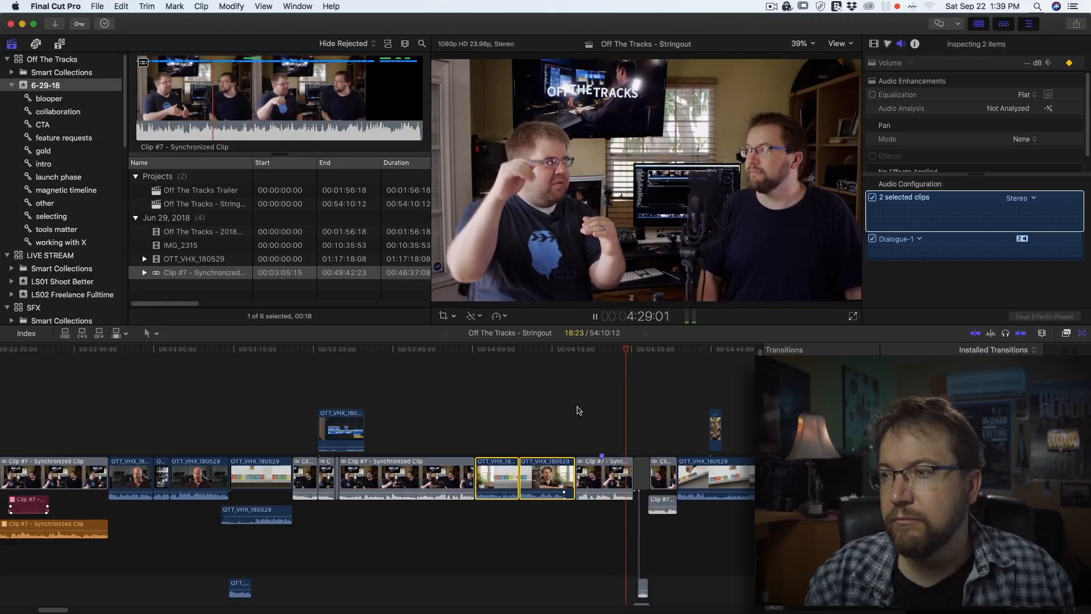
pyautogui.press('space')
# Move the short synchronized clip segment in between the two OTT_VHX_180529 clips and play the result
pyautogui.click(605, 471)
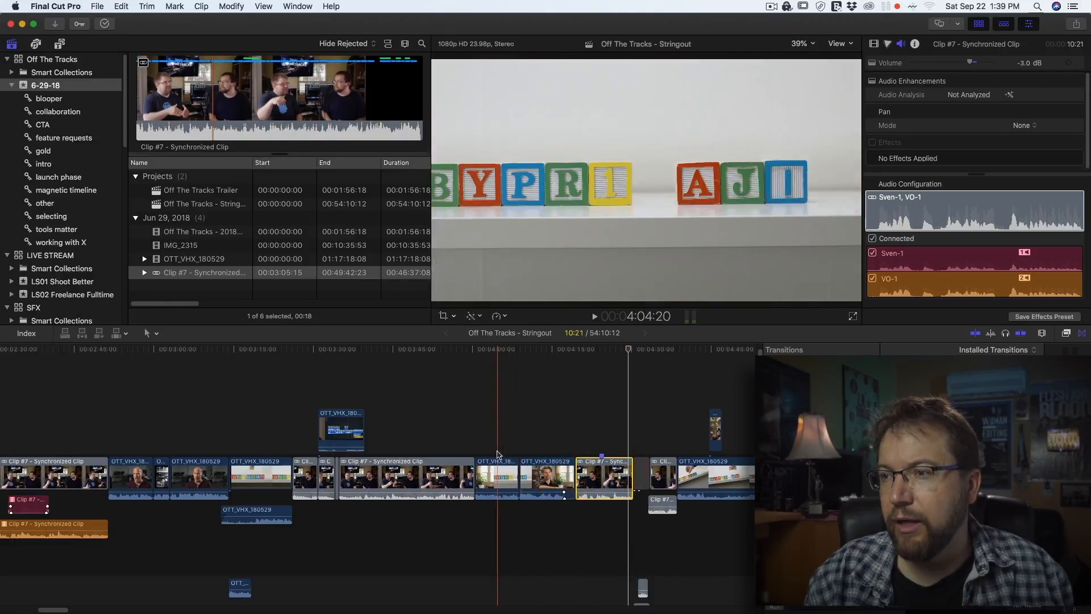
pyautogui.moveTo(609, 481); pyautogui.dragTo(550, 500)
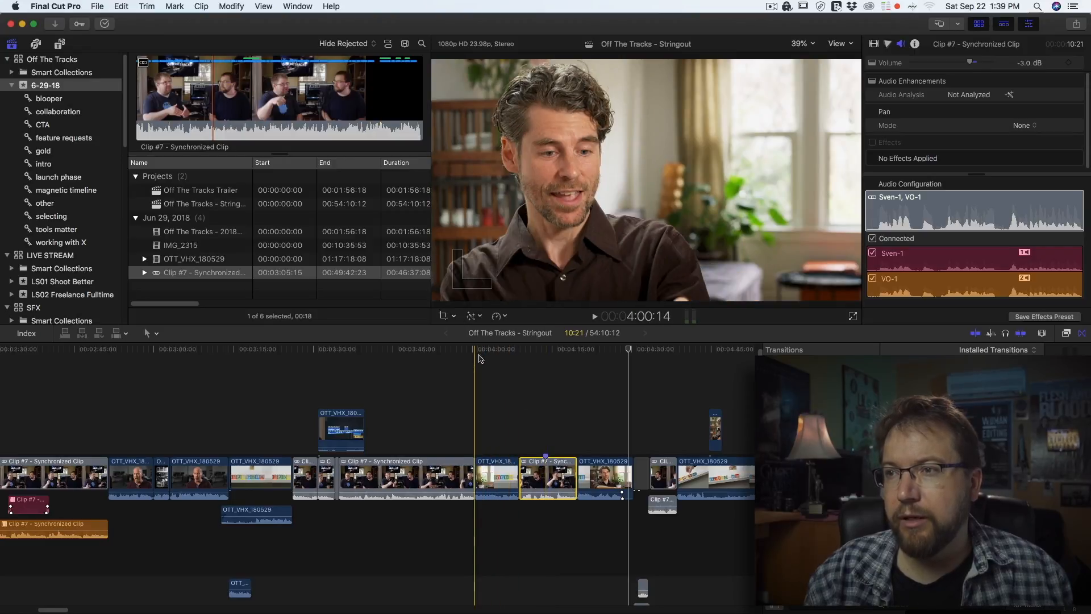
pyautogui.press('space')
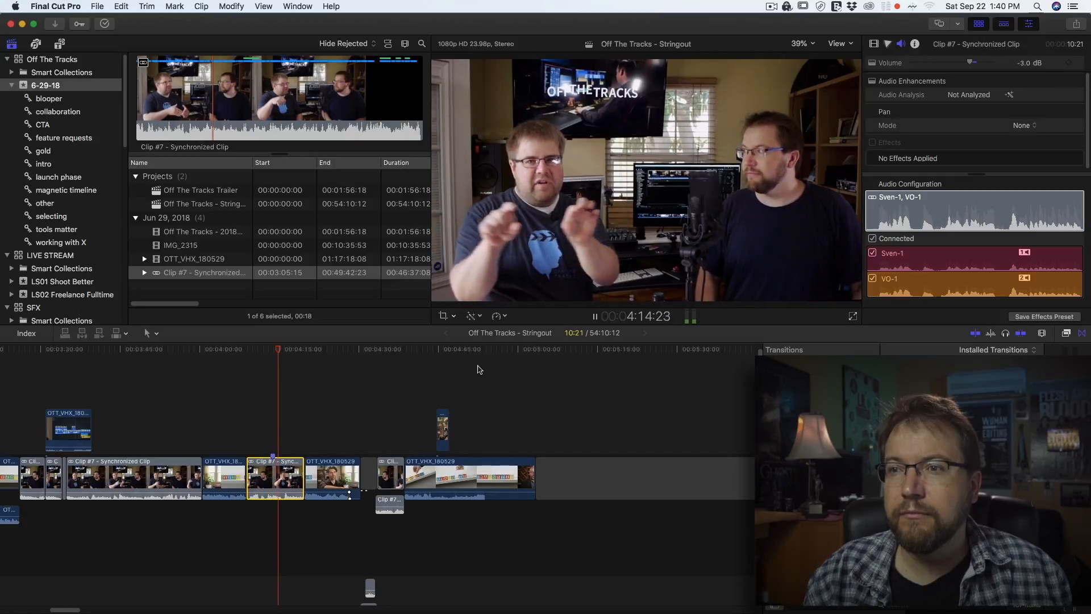
pyautogui.press('space')
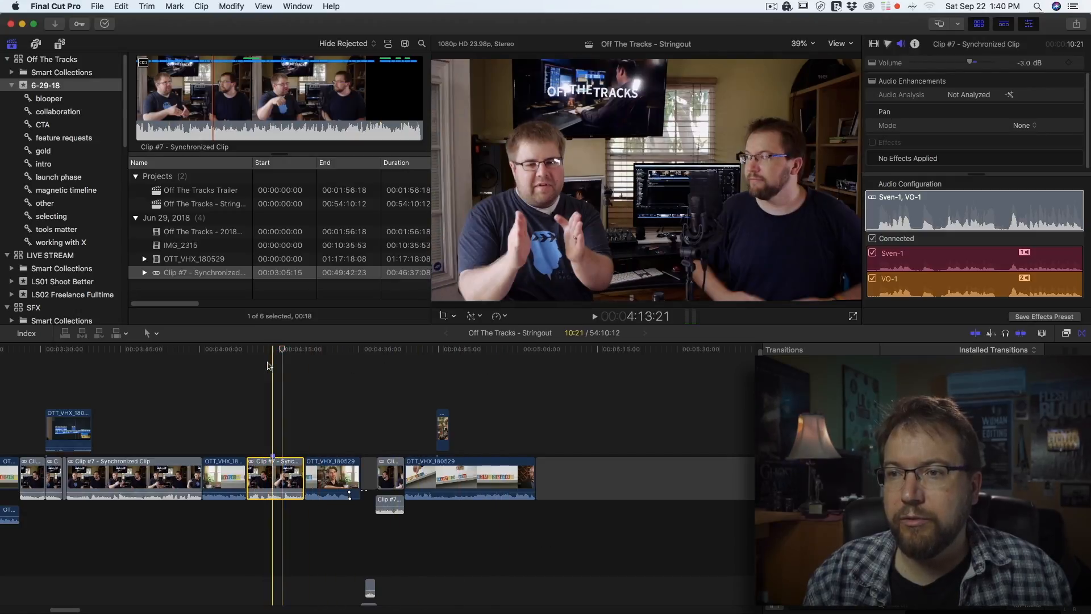
# Step the playhead a few frames and mark an out point, selecting the first 03:20 of the synchronized clip segment
pyautogui.press('Right')
pyautogui.press('Right')
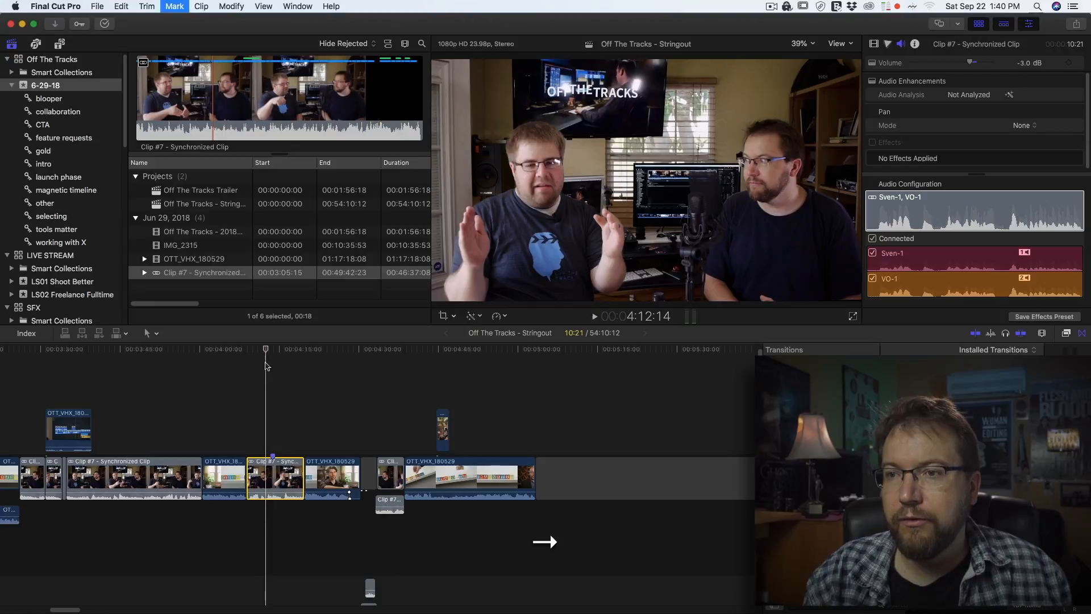
pyautogui.press('Right')
pyautogui.press('Right')
pyautogui.press('Right')
pyautogui.press('Right')
pyautogui.press('Right')
pyautogui.press('Left')
pyautogui.press('o')
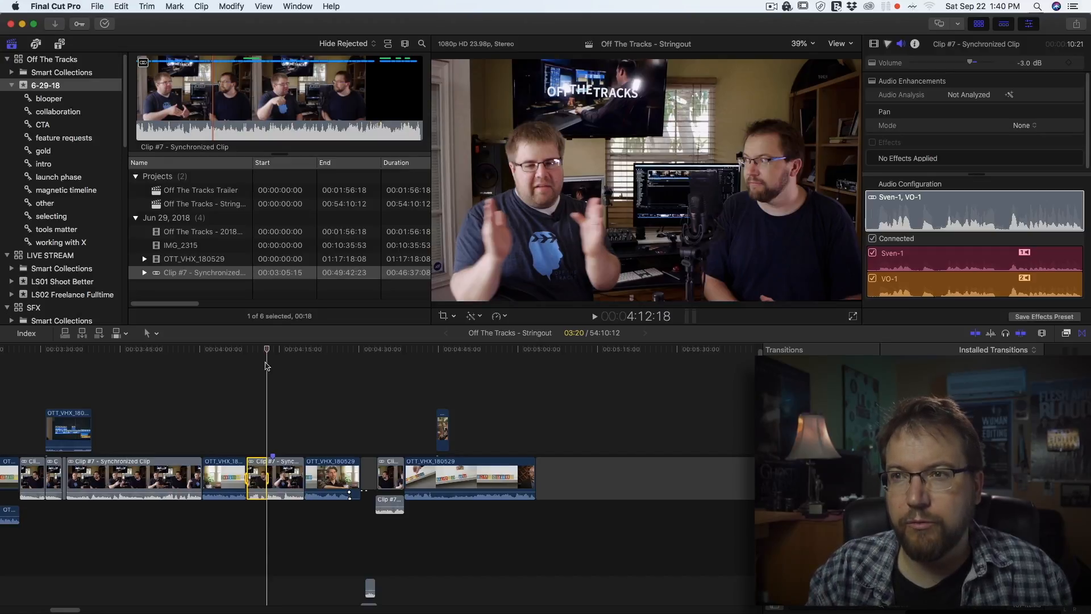
# Delete the marked 03:20 range from the synchronized clip segment so the following clips close the gap
pyautogui.press('BackSpace')
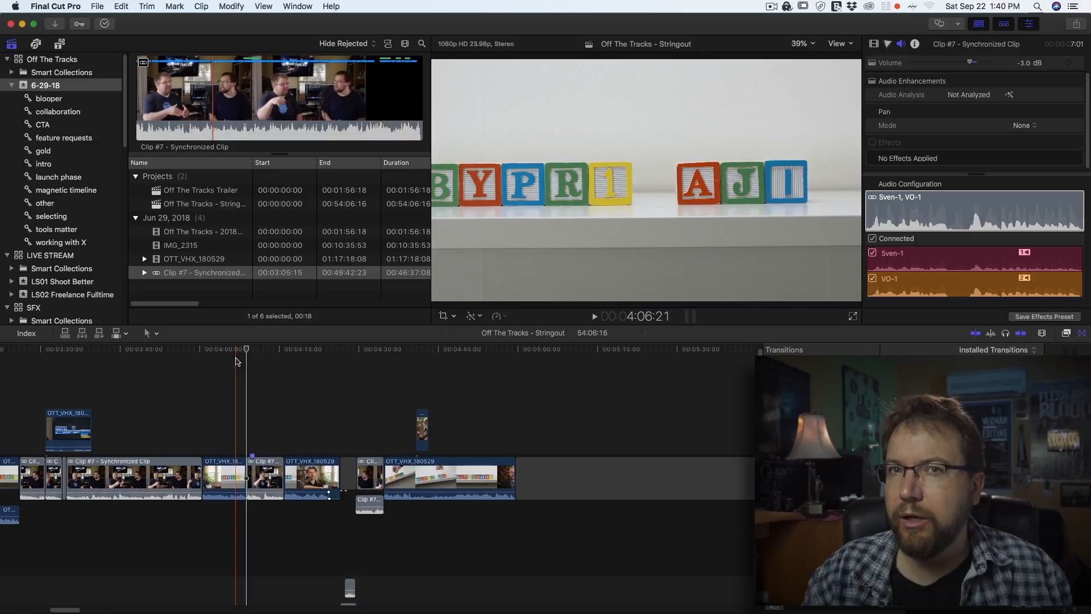
pyautogui.press('super+z')
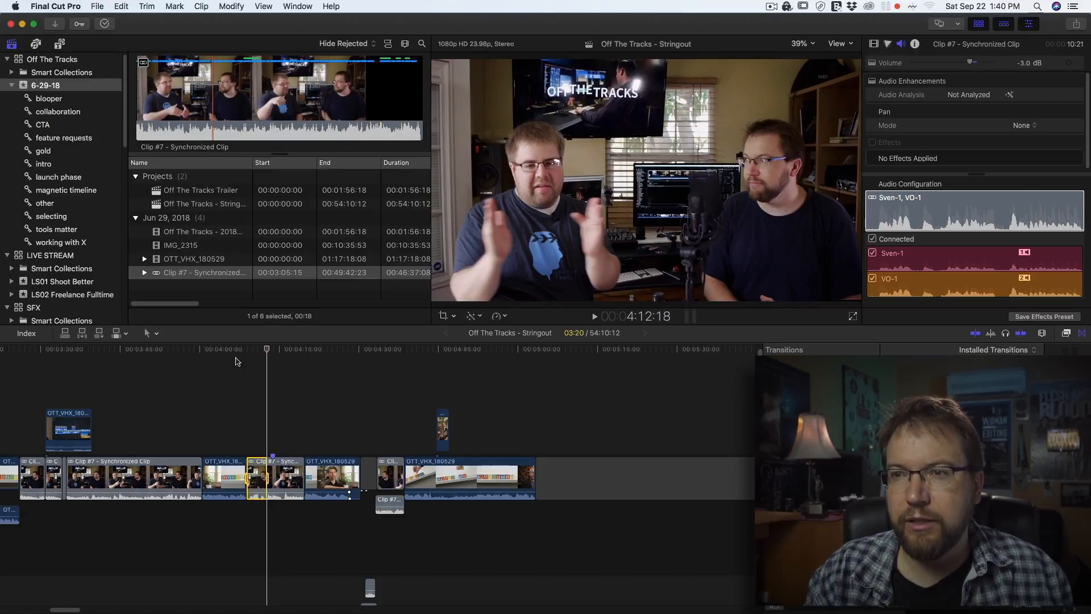
pyautogui.press('Delete')
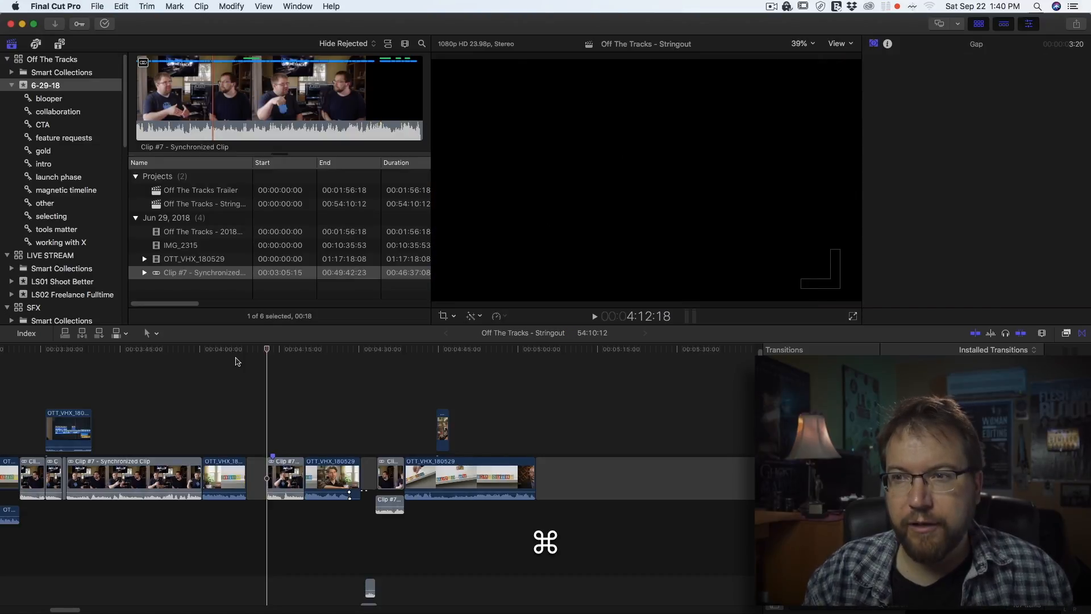
pyautogui.press('super+z')
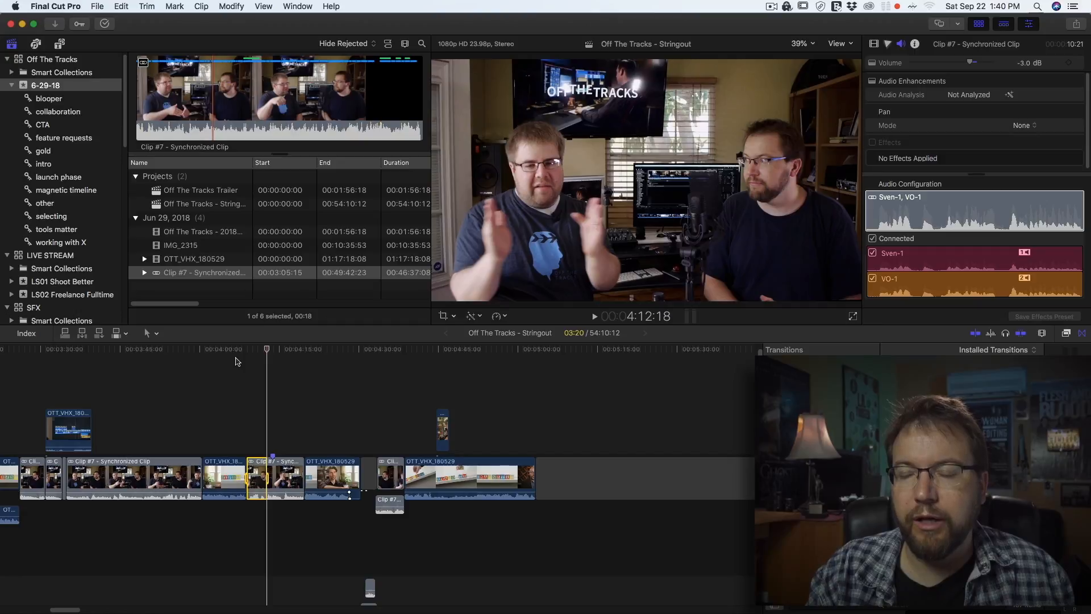
pyautogui.press('BackSpace')
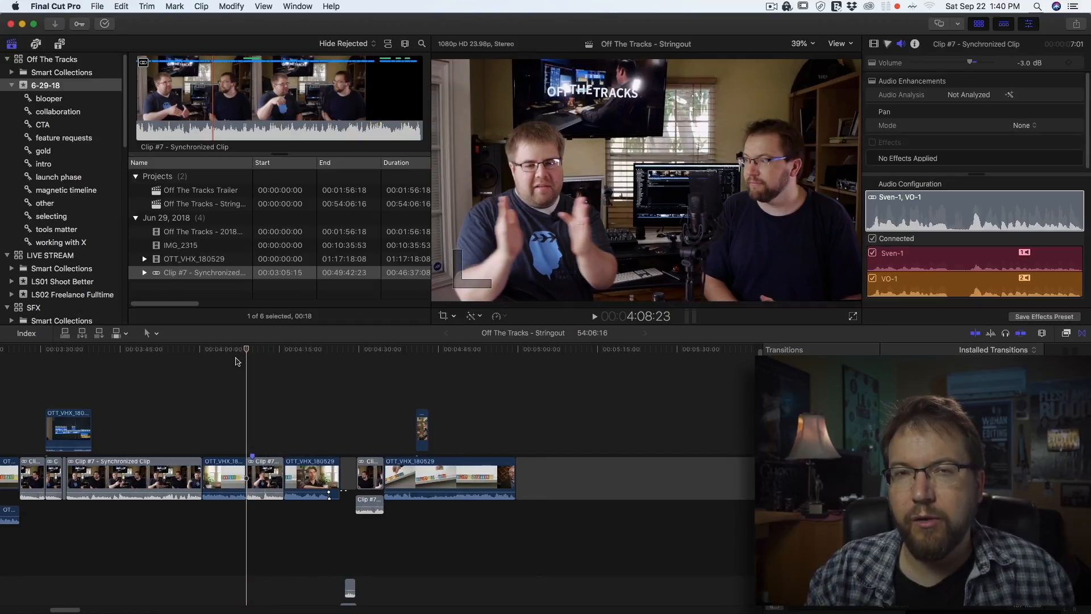